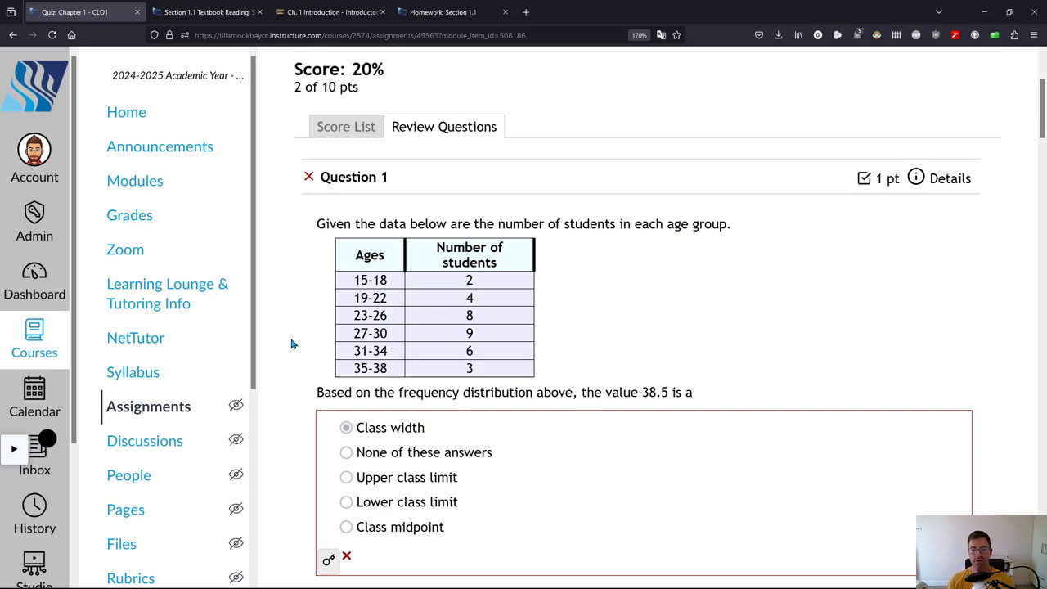
Review the Chapter 1 quiz results, examining the score and the marked answers for Questions 1 through 8
{"action": "scroll", "coordinate": [459, 263], "scroll_direction": "up", "scroll_amount": 3}
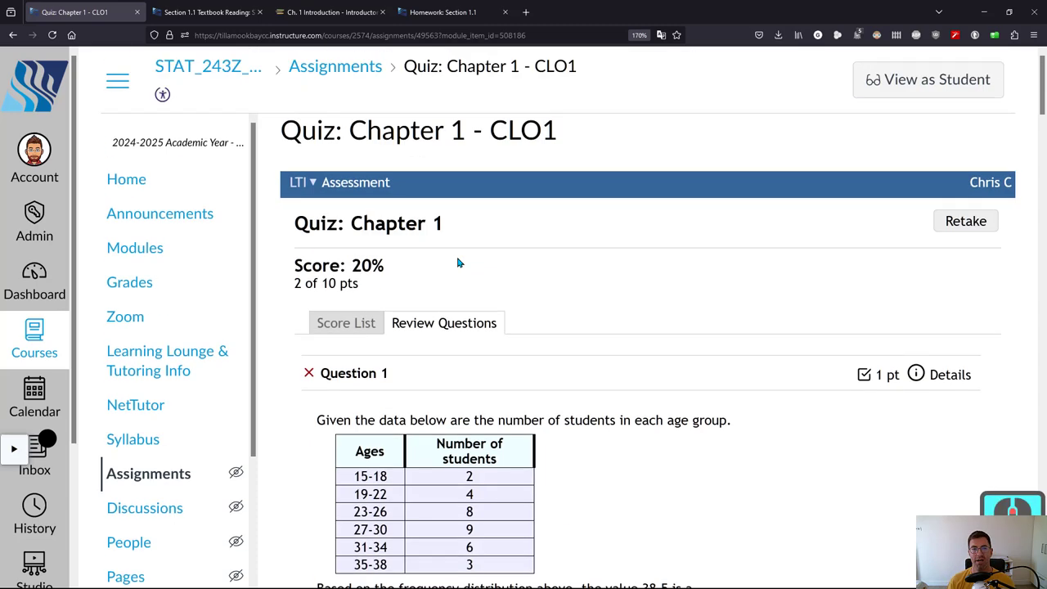
{"action": "left_click_drag", "start_coordinate": [354, 269], "coordinate": [296, 264]}
{"action": "left_click", "coordinate": [577, 282]}
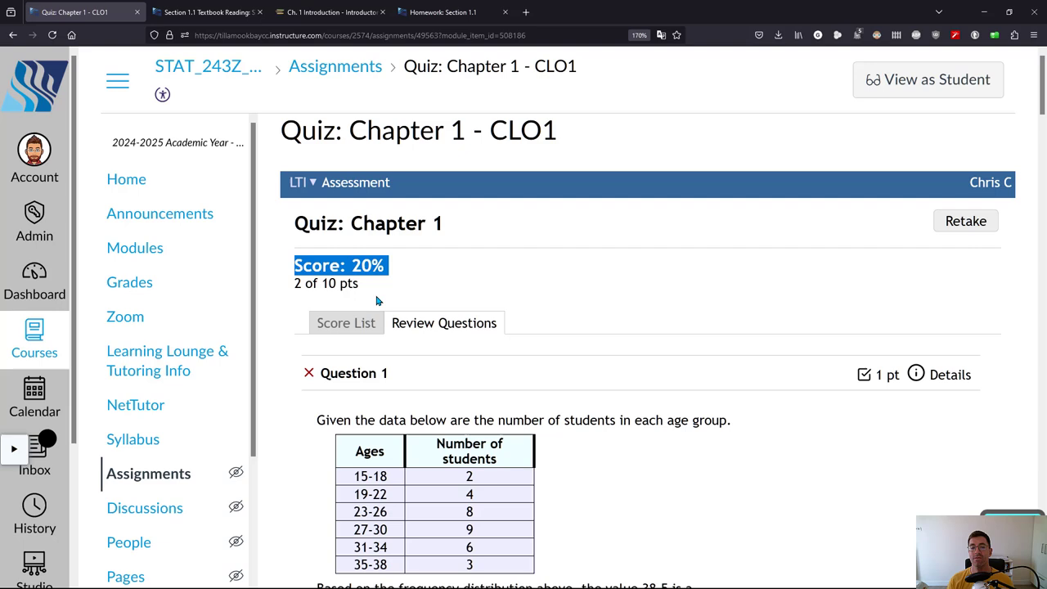
{"action": "scroll", "coordinate": [346, 300], "scroll_direction": "down", "scroll_amount": 3}
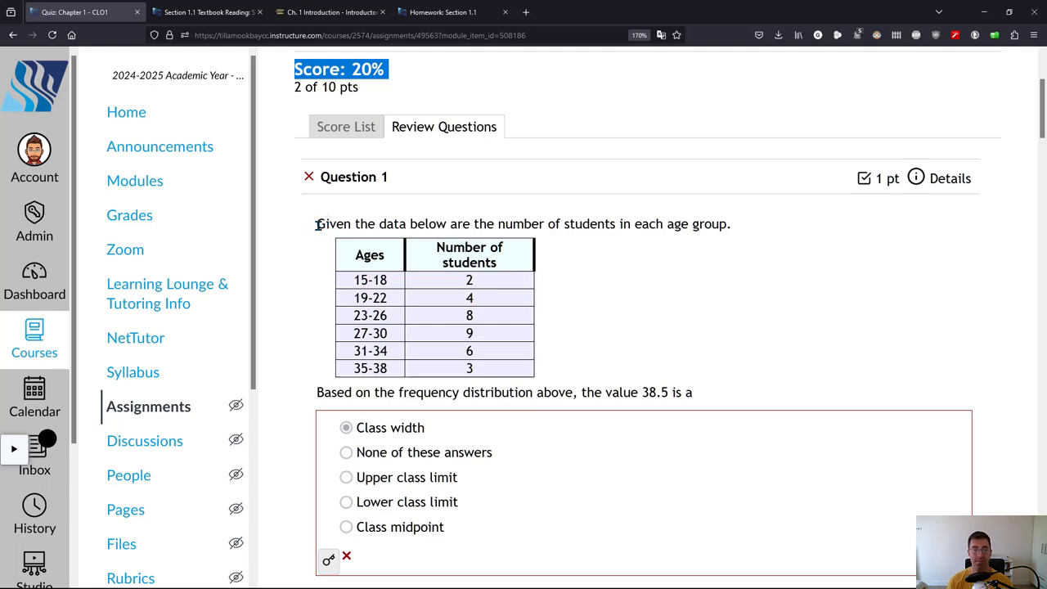
{"action": "left_click_drag", "start_coordinate": [317, 224], "coordinate": [686, 392]}
{"action": "left_click", "coordinate": [685, 392]}
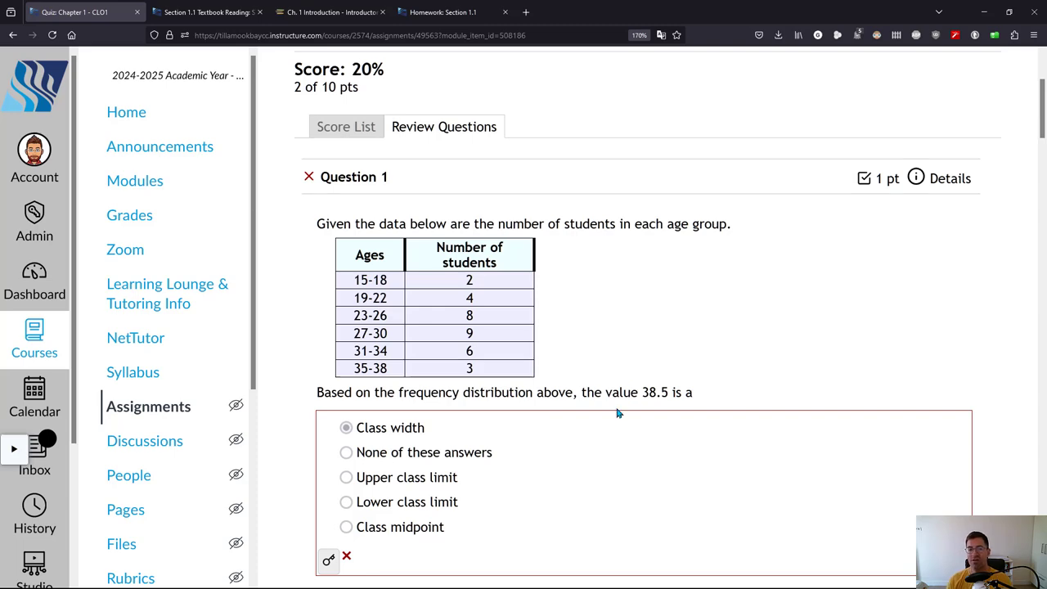
{"action": "scroll", "coordinate": [591, 419], "scroll_direction": "down", "scroll_amount": 1}
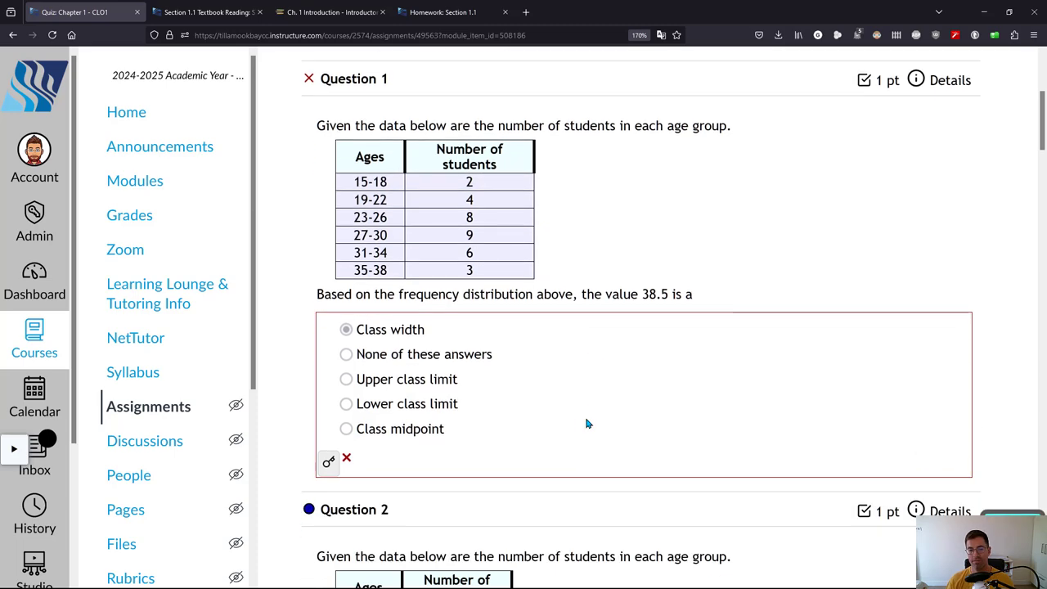
{"action": "scroll", "coordinate": [564, 413], "scroll_direction": "down", "scroll_amount": 2}
{"action": "scroll", "coordinate": [552, 408], "scroll_direction": "down", "scroll_amount": 2}
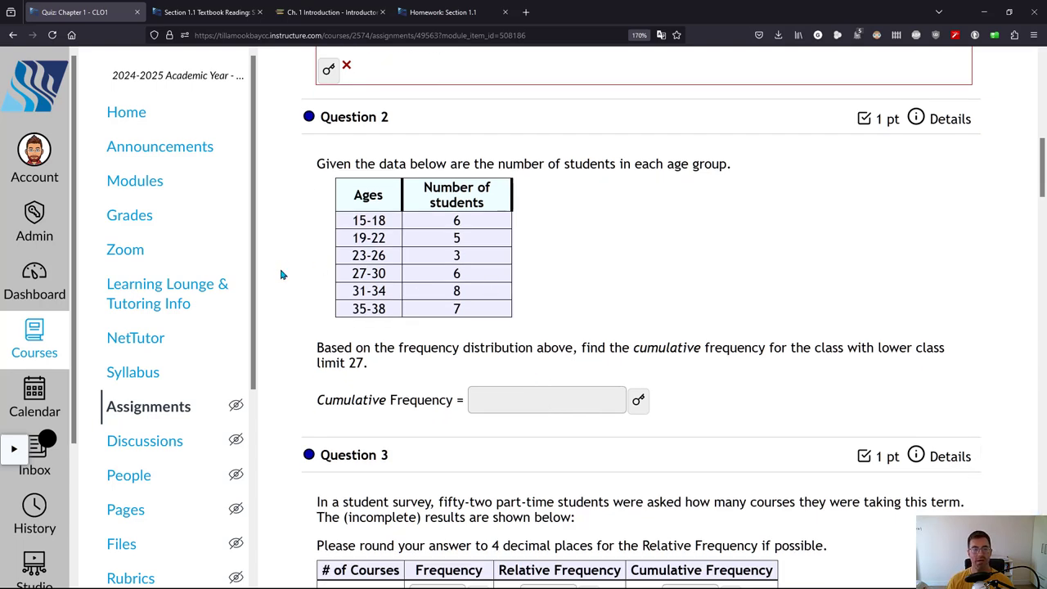
{"action": "scroll", "coordinate": [280, 273], "scroll_direction": "down", "scroll_amount": 3}
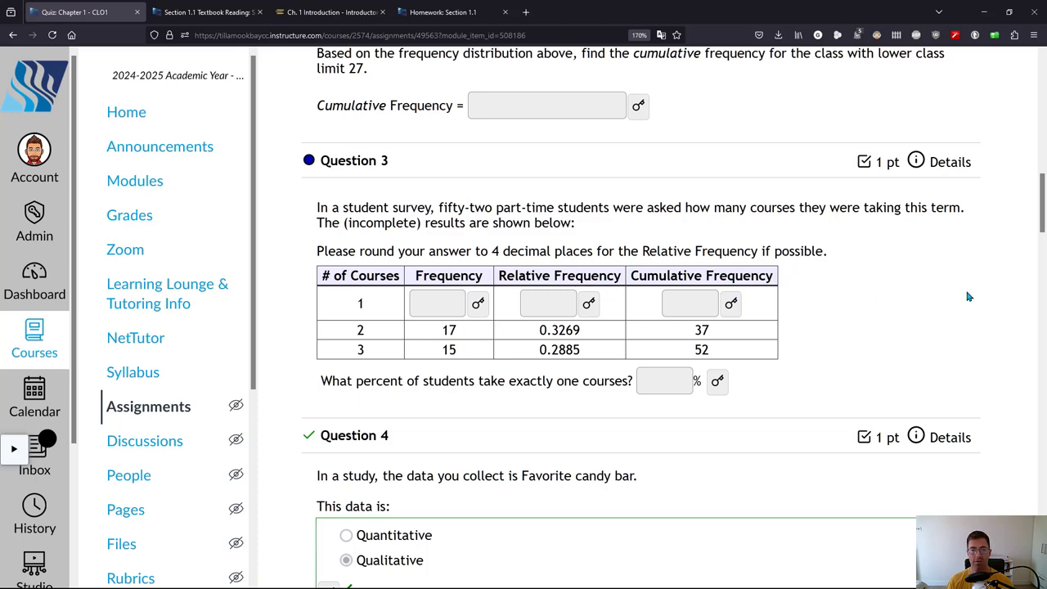
{"action": "scroll", "coordinate": [967, 297], "scroll_direction": "down", "scroll_amount": 3}
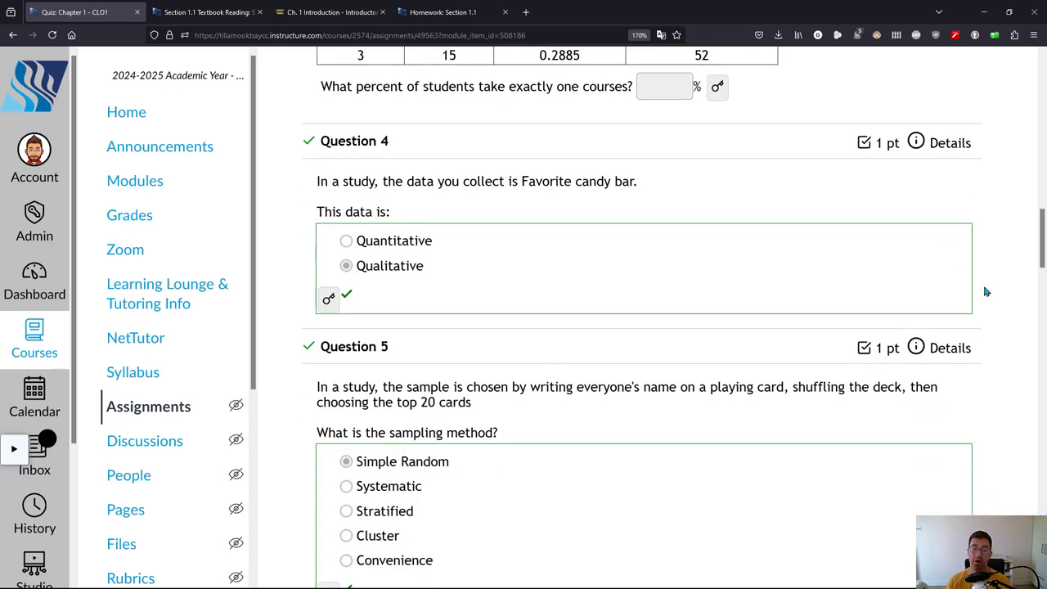
{"action": "scroll", "coordinate": [986, 292], "scroll_direction": "down", "scroll_amount": 5}
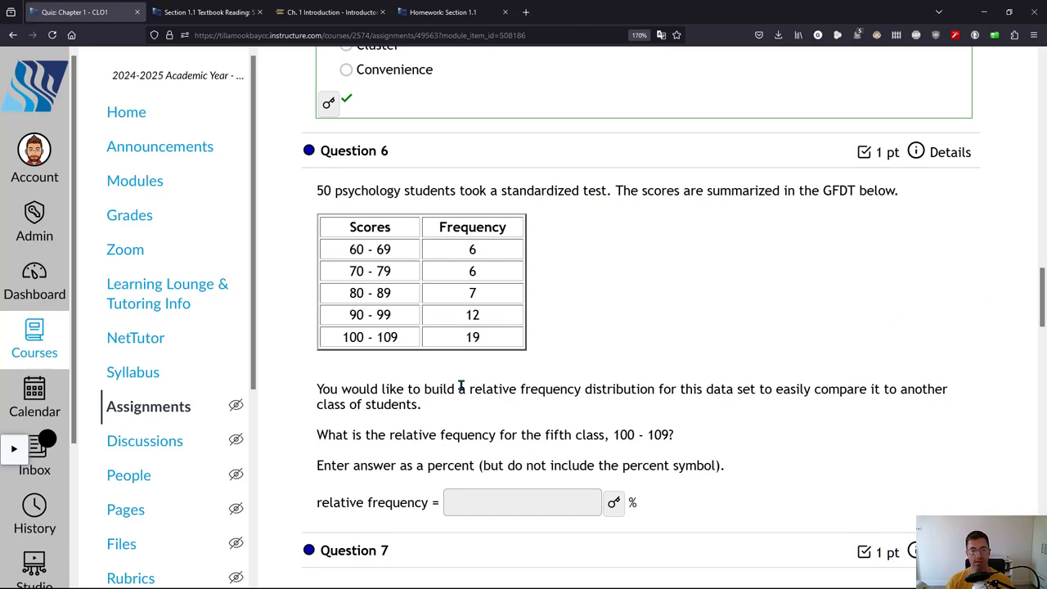
{"action": "scroll", "coordinate": [334, 425], "scroll_direction": "down", "scroll_amount": 3}
{"action": "scroll", "coordinate": [349, 415], "scroll_direction": "down", "scroll_amount": 6}
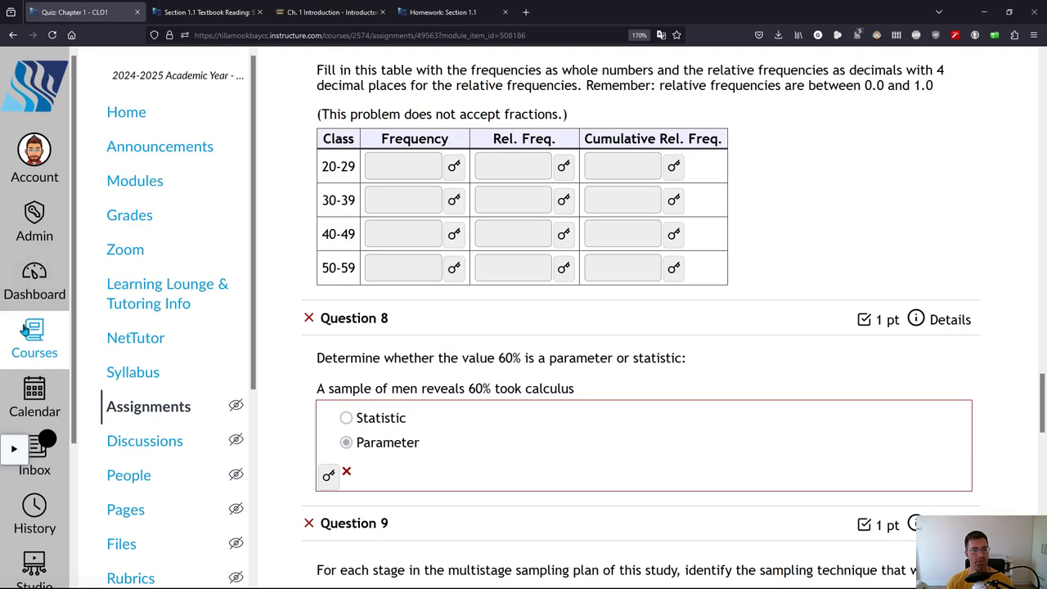
Go to the course home and open Homework: Section 1.1 in the Chapter 1 - Sampling and Data module
{"action": "left_click", "coordinate": [124, 115]}
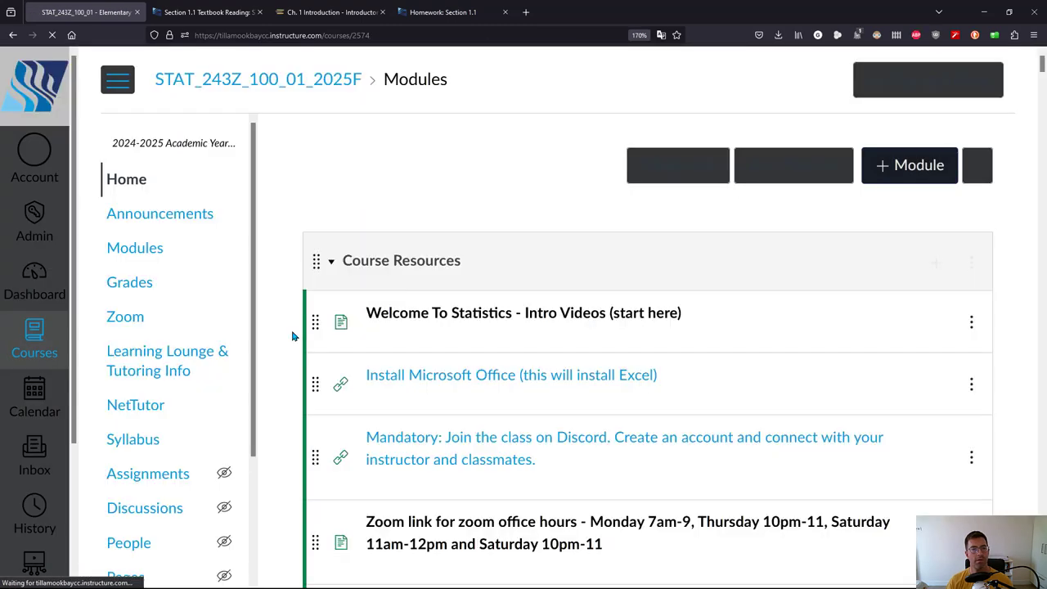
{"action": "scroll", "coordinate": [292, 335], "scroll_direction": "down", "scroll_amount": 6}
{"action": "scroll", "coordinate": [292, 336], "scroll_direction": "down", "scroll_amount": 5}
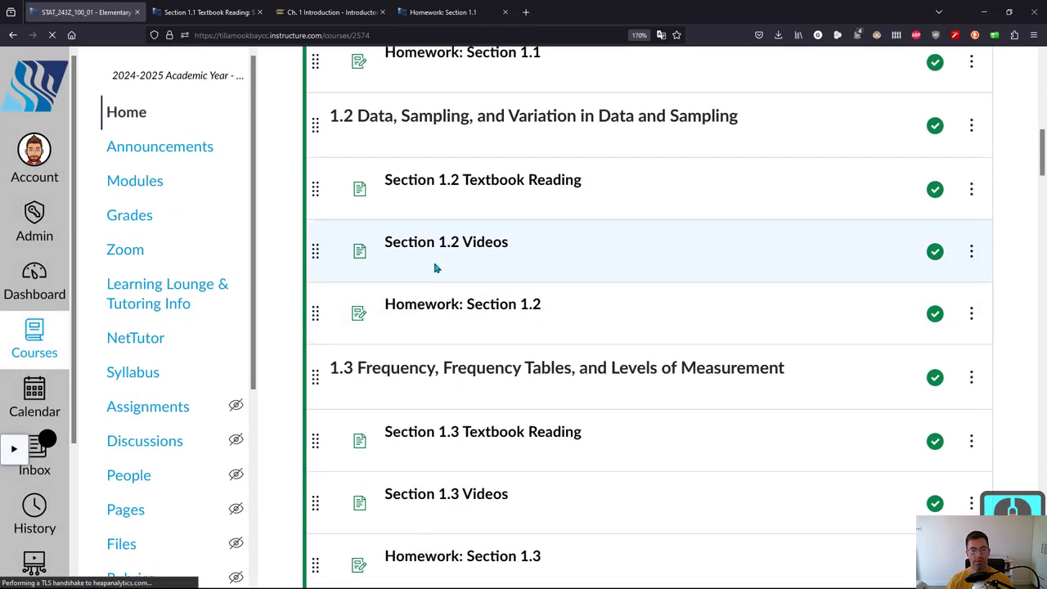
{"action": "scroll", "coordinate": [461, 396], "scroll_direction": "up", "scroll_amount": 3}
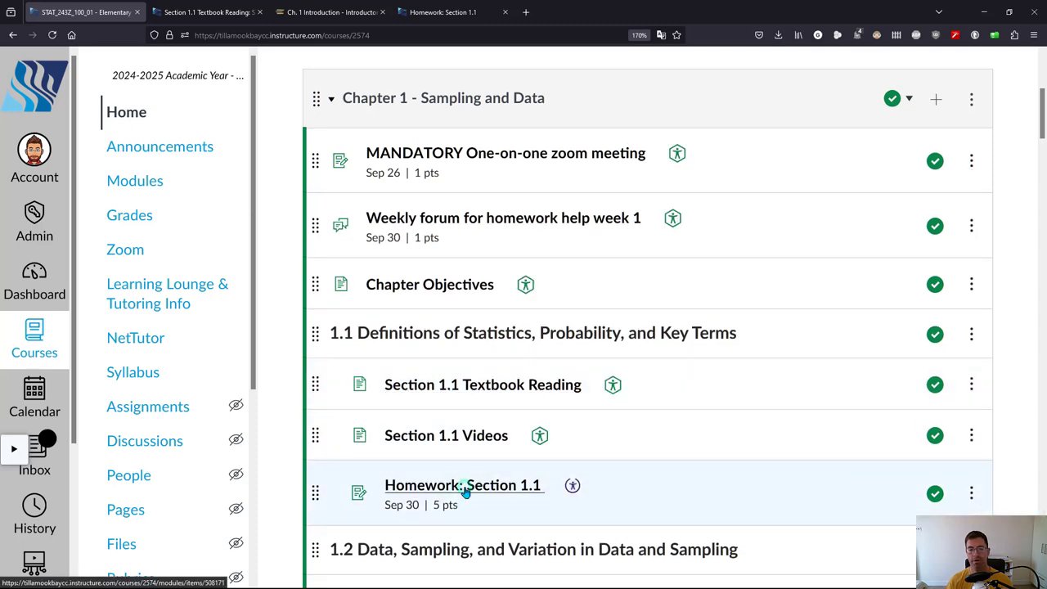
{"action": "left_click", "coordinate": [466, 495]}
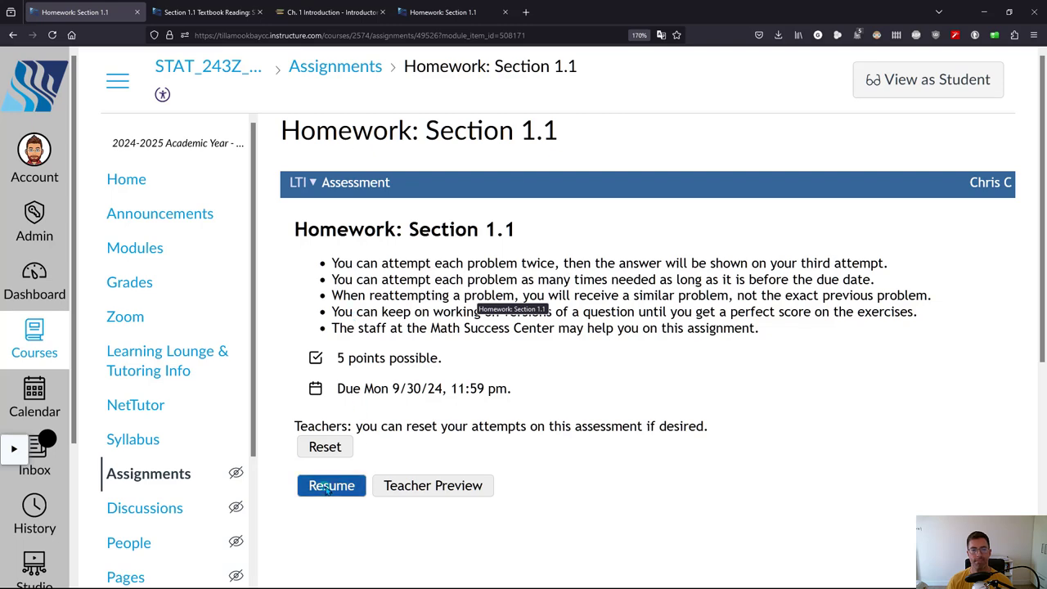
Resume the Section 1.1 homework and go to Question 2
{"action": "left_click", "coordinate": [327, 488]}
{"action": "left_click", "coordinate": [399, 286]}
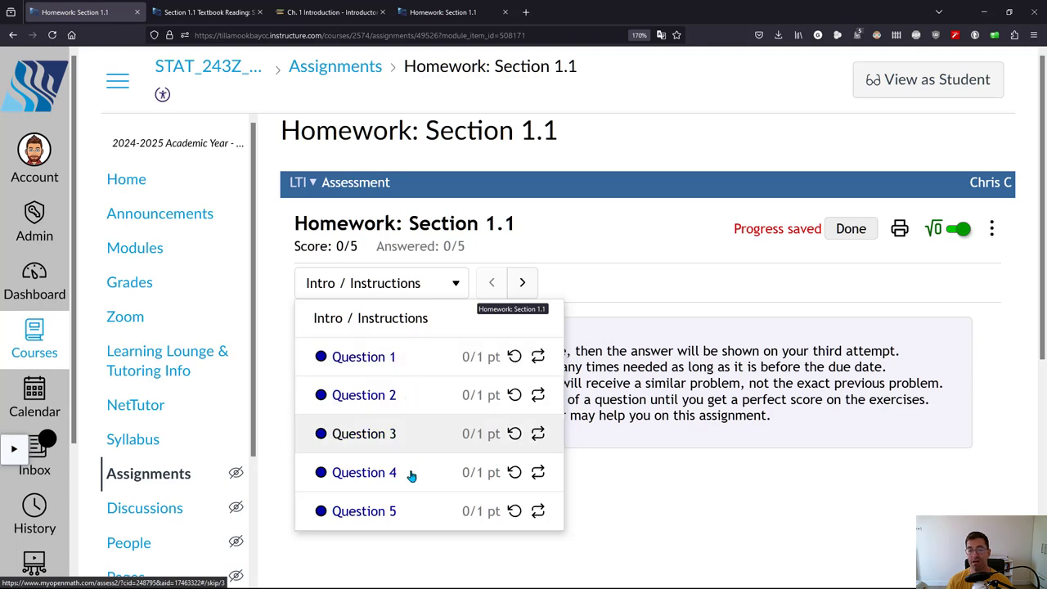
{"action": "left_click", "coordinate": [447, 393]}
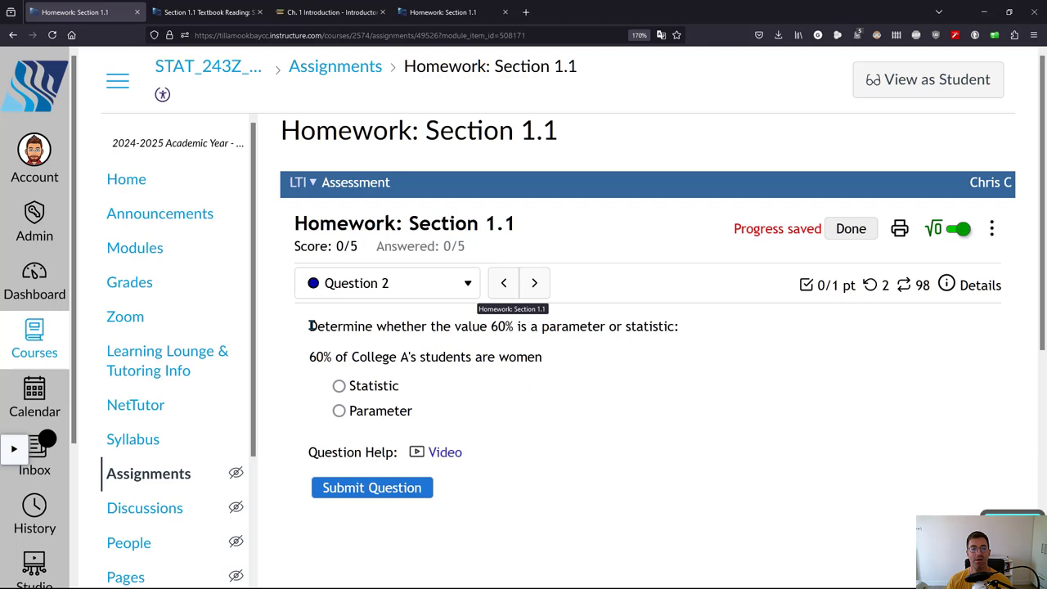
Submit Statistic as the answer on whether 60% of College A's students being women is a parameter or statistic
{"action": "left_click_drag", "start_coordinate": [342, 381], "coordinate": [415, 425]}
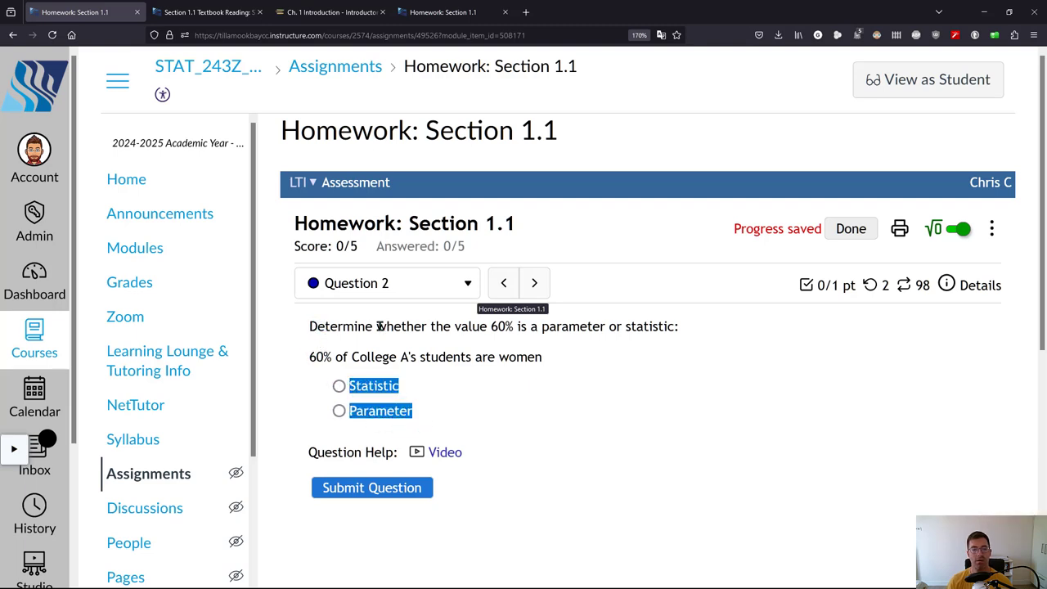
{"action": "left_click_drag", "start_coordinate": [466, 325], "coordinate": [692, 330]}
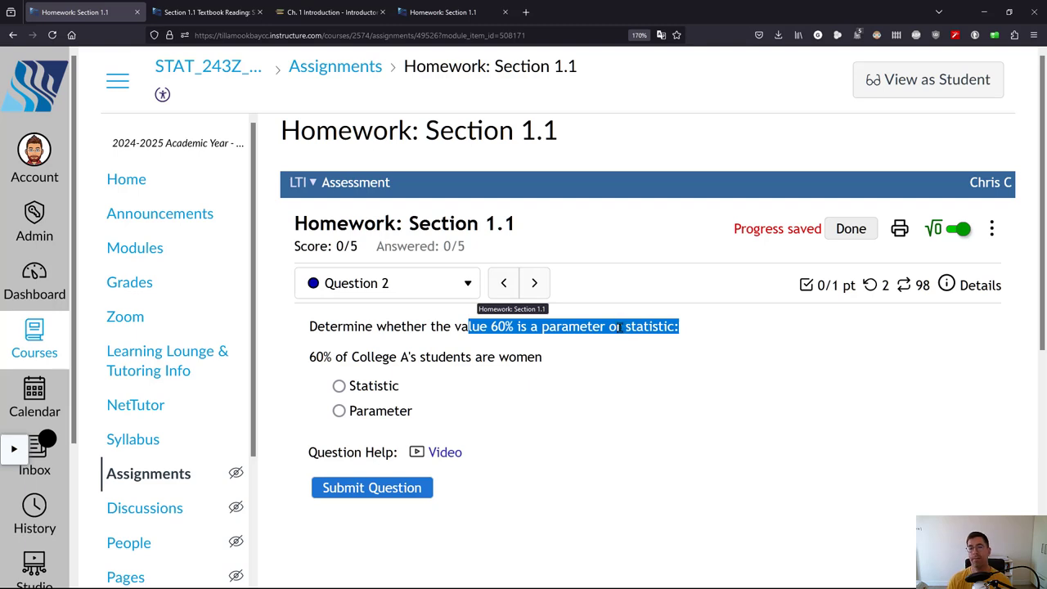
{"action": "left_click", "coordinate": [540, 329]}
{"action": "left_click_drag", "start_coordinate": [540, 329], "coordinate": [676, 327]}
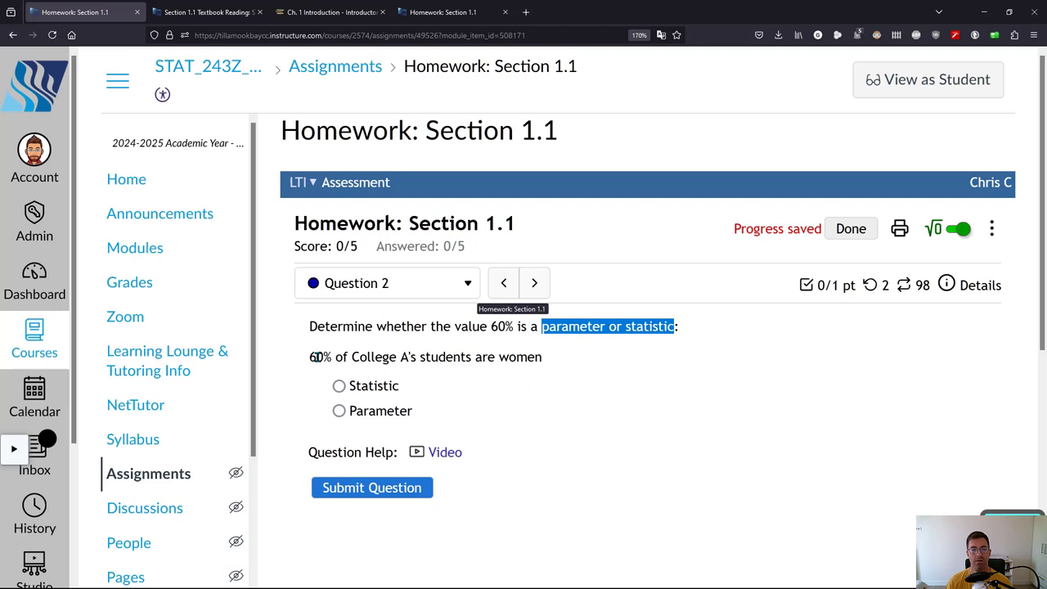
{"action": "left_click", "coordinate": [338, 387]}
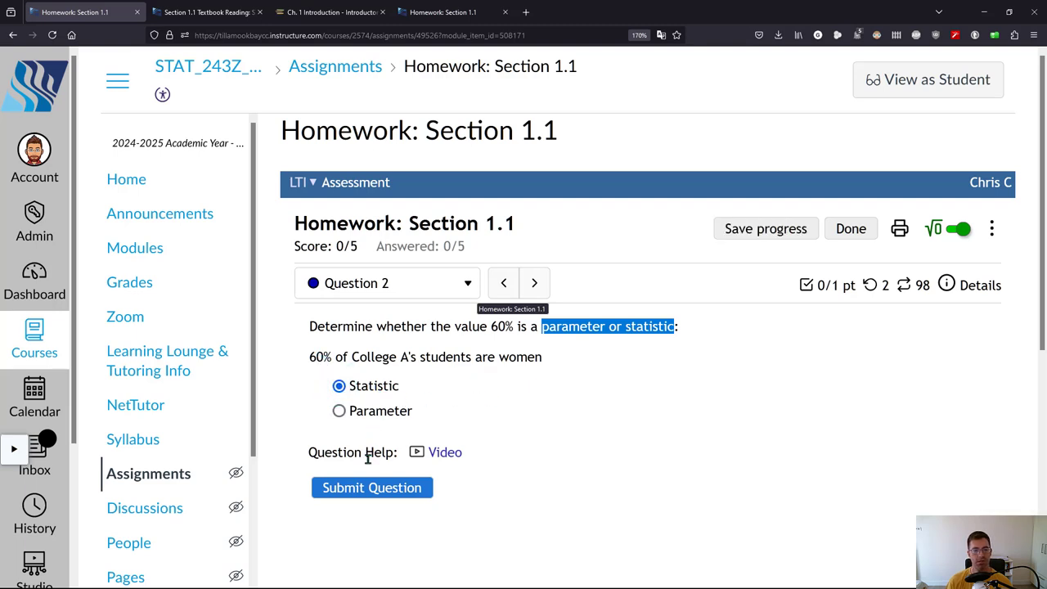
{"action": "left_click", "coordinate": [375, 488]}
Retry Question 2 by submitting Parameter as the answer, and review the statement about College A's students
{"action": "scroll", "coordinate": [503, 450], "scroll_direction": "down", "scroll_amount": 2}
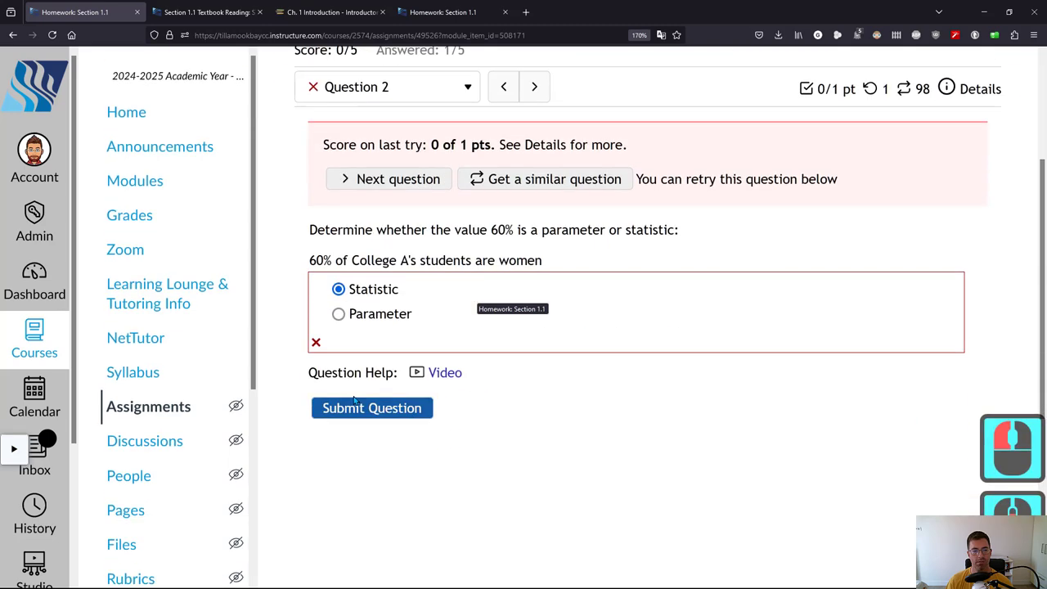
{"action": "left_click", "coordinate": [339, 314]}
{"action": "left_click", "coordinate": [364, 398]}
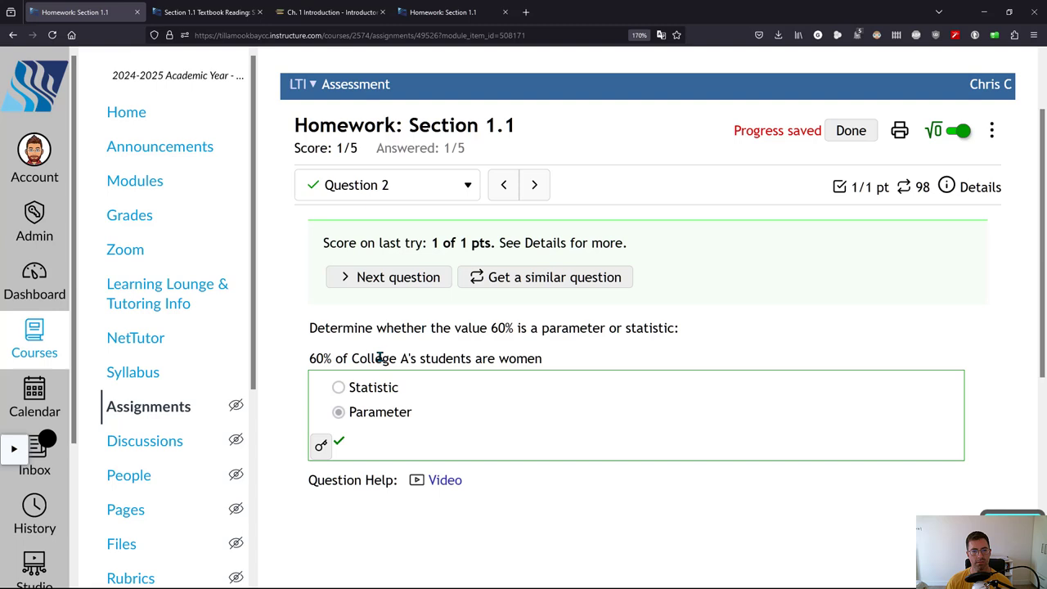
{"action": "left_click_drag", "start_coordinate": [352, 358], "coordinate": [547, 362]}
{"action": "left_click", "coordinate": [547, 365]}
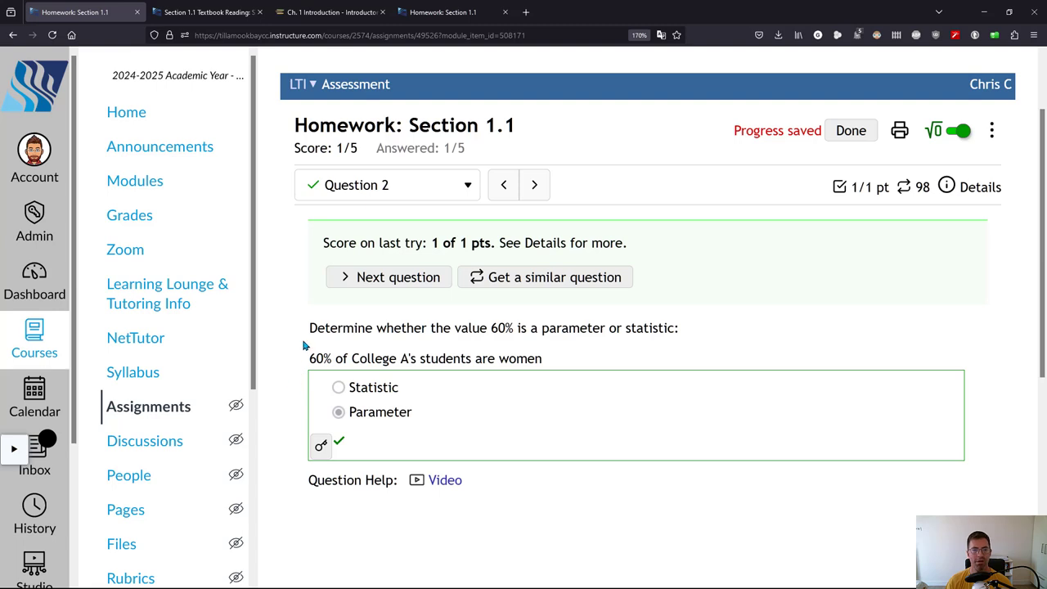
Go to Question 3 and submit 27 as the sample size and 93 as the population size
{"action": "left_click", "coordinate": [543, 190]}
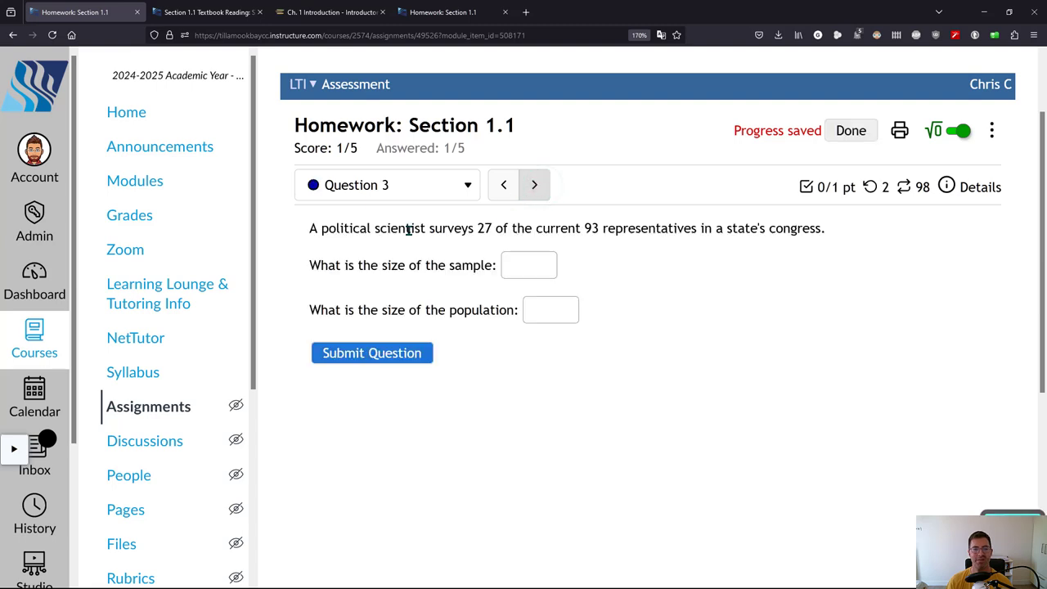
{"action": "left_click_drag", "start_coordinate": [320, 229], "coordinate": [602, 229]}
{"action": "left_click", "coordinate": [368, 228]}
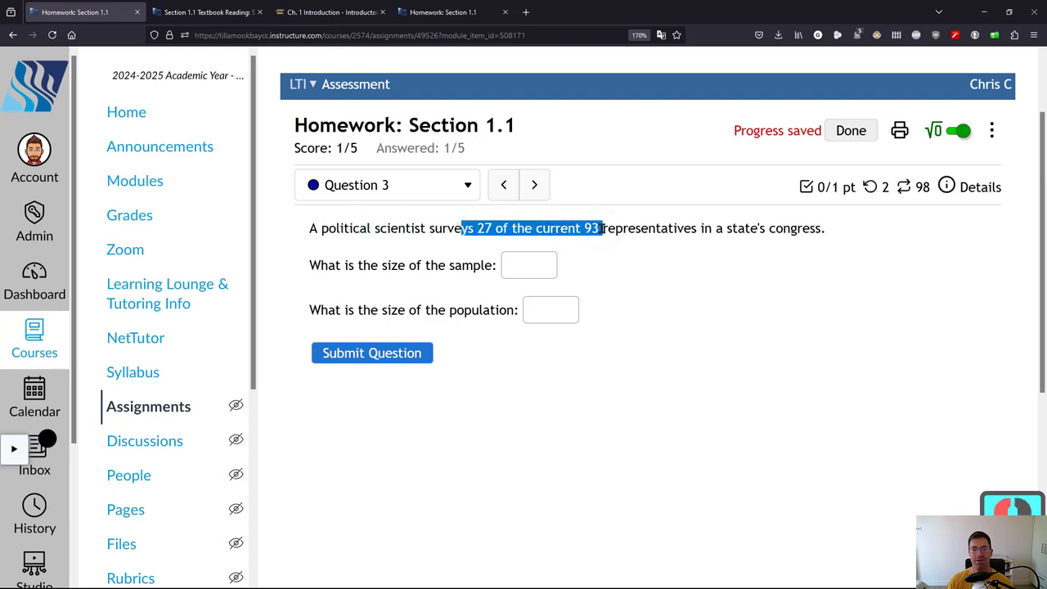
{"action": "left_click", "coordinate": [490, 308]}
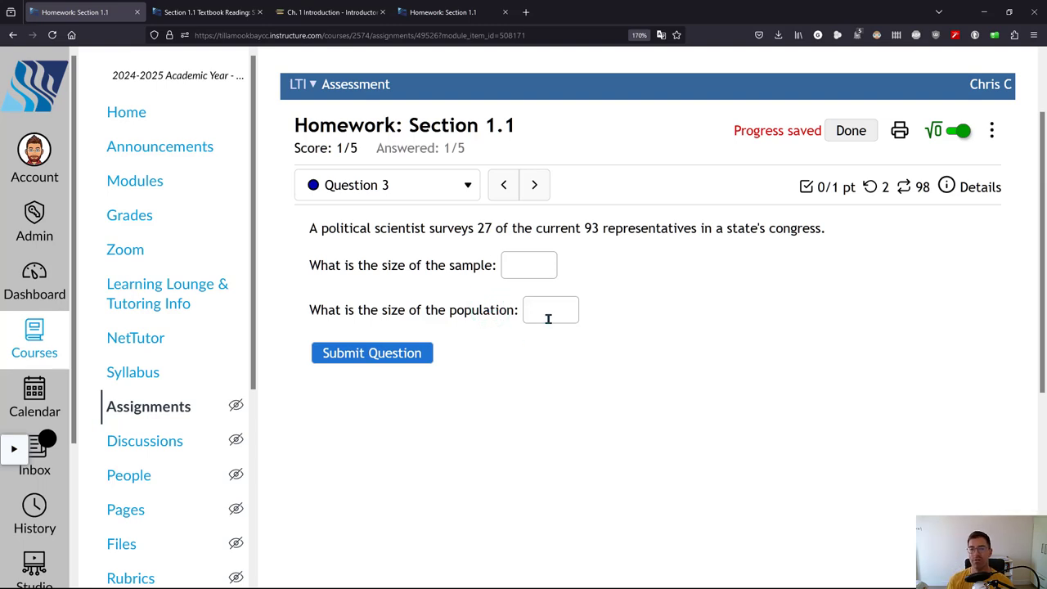
{"action": "double_click", "coordinate": [482, 228]}
{"action": "left_click_drag", "start_coordinate": [431, 228], "coordinate": [502, 251]}
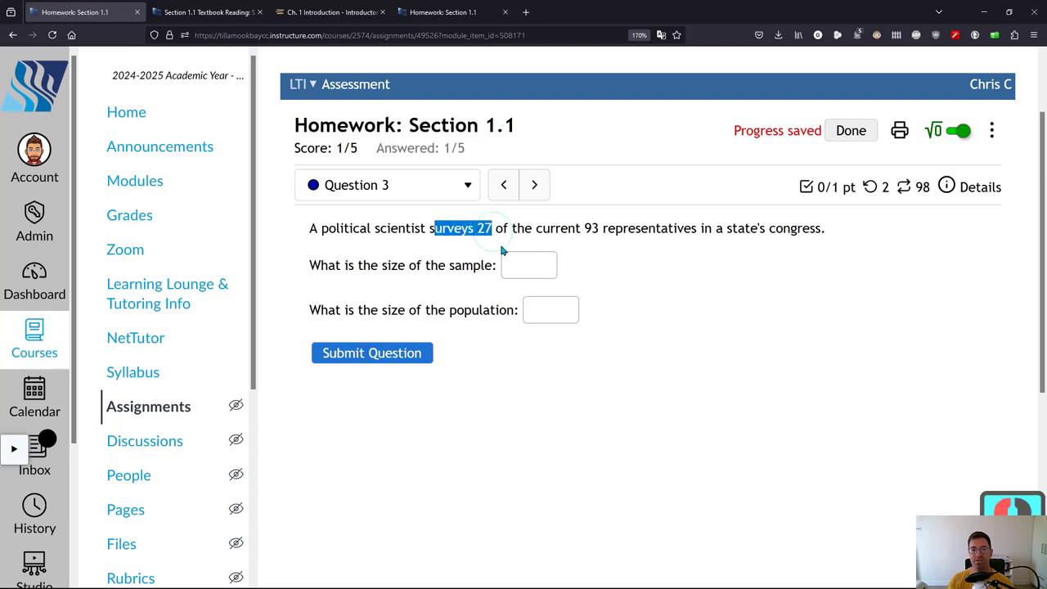
{"action": "left_click", "coordinate": [528, 265]}
{"action": "type", "text": "27"}
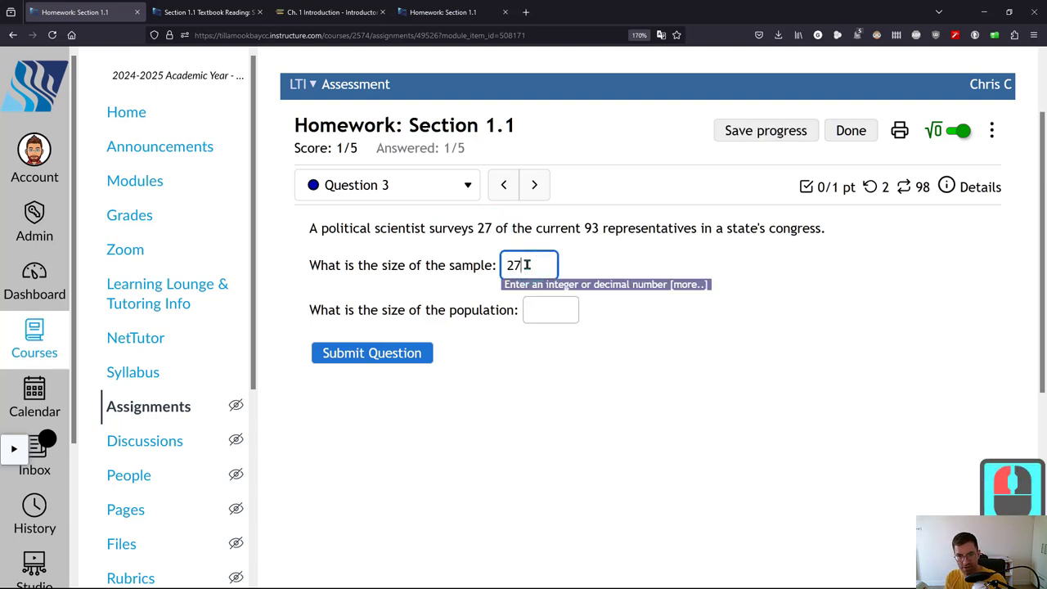
{"action": "key", "text": "Tab"}
{"action": "type", "text": "93"}
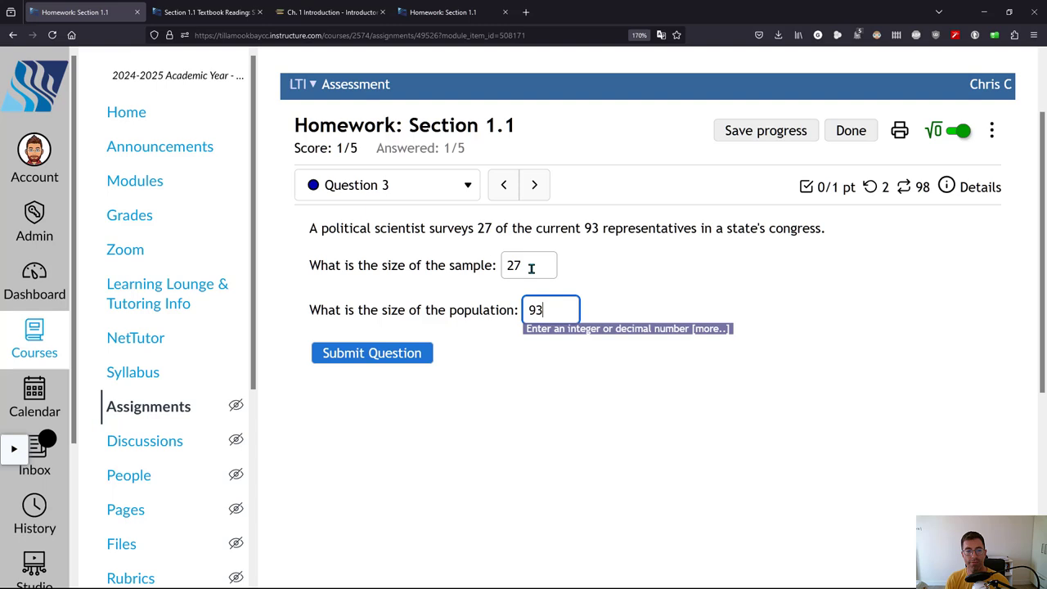
{"action": "left_click", "coordinate": [360, 351]}
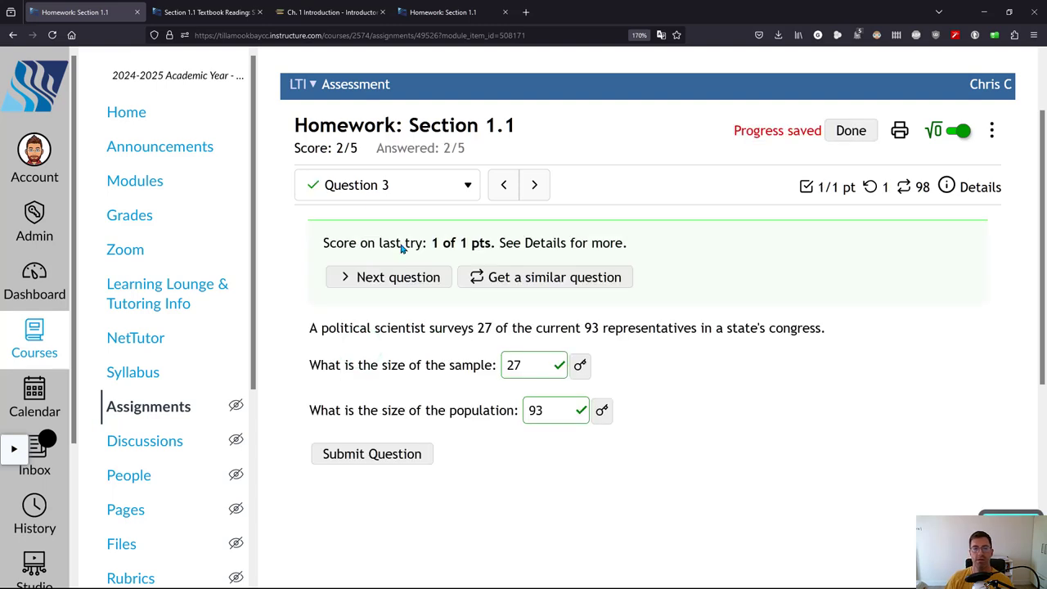
Switch to Question 4 of the homework, on the proportion of female students at BMCC
{"action": "left_click", "coordinate": [466, 184]}
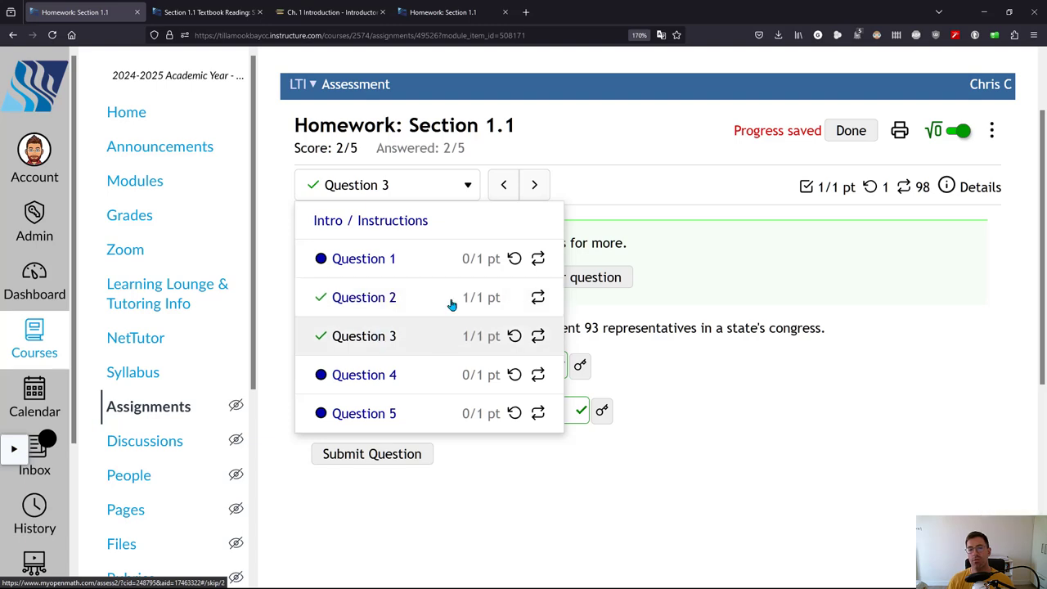
{"action": "left_click", "coordinate": [412, 382]}
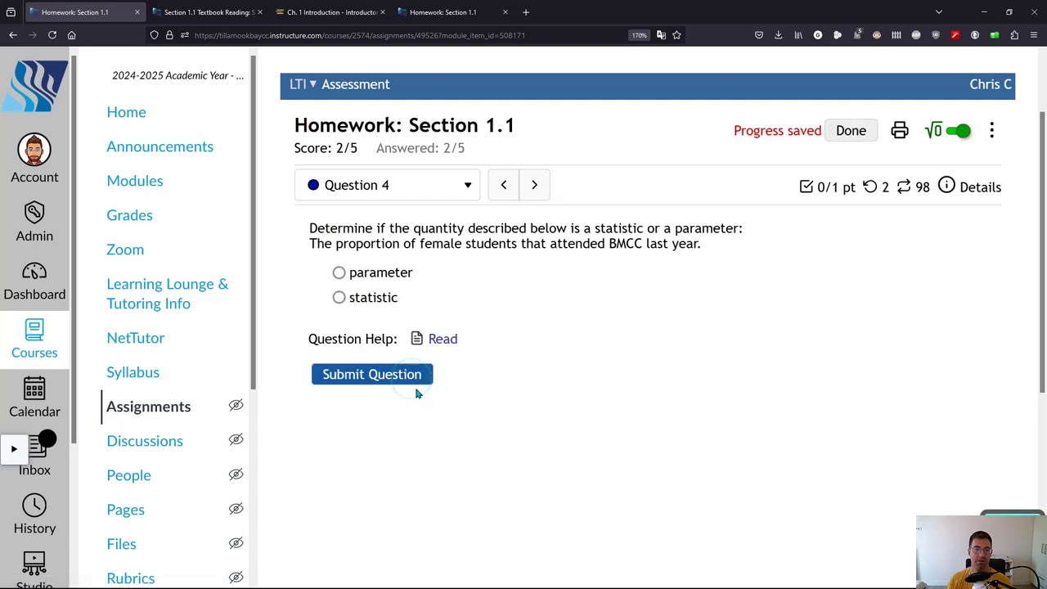